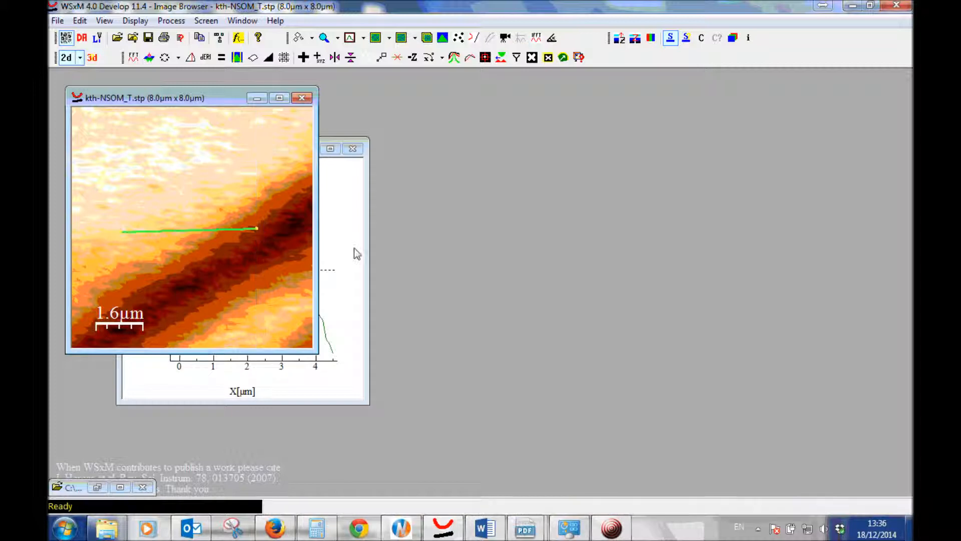
# Place the profile window beside the NSOM image and switch to the NWS11 program's scope settings
pyautogui.moveTo(268, 169); pyautogui.dragTo(474, 147)
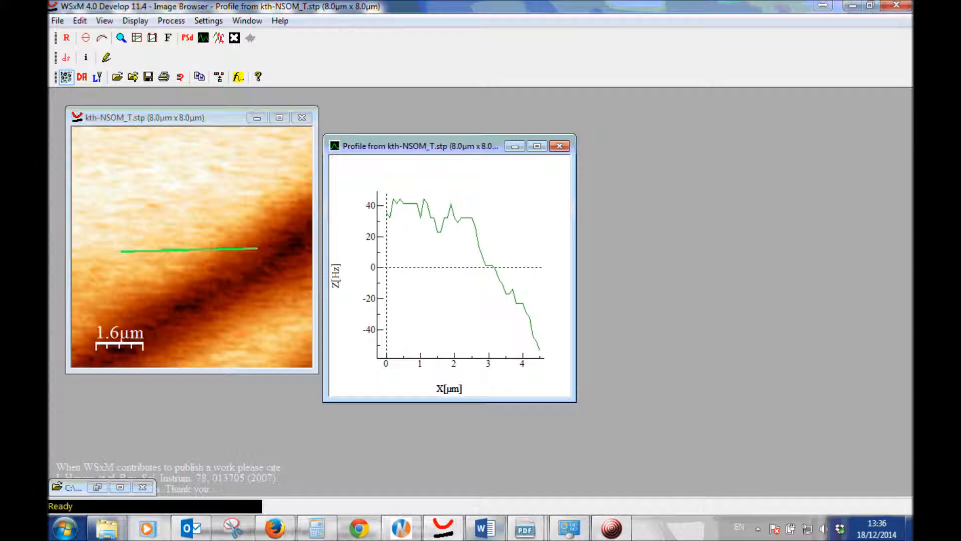
pyautogui.click(410, 534)
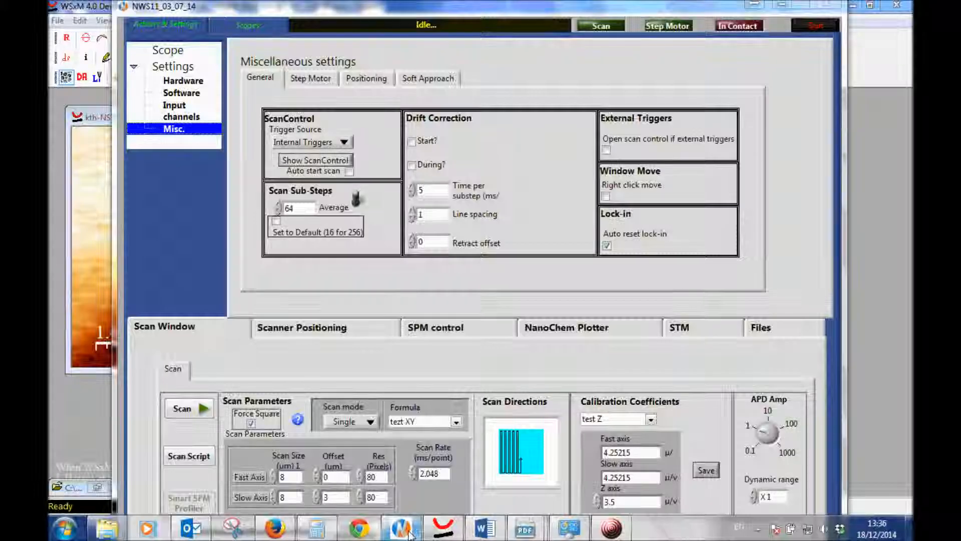
pyautogui.click(259, 30)
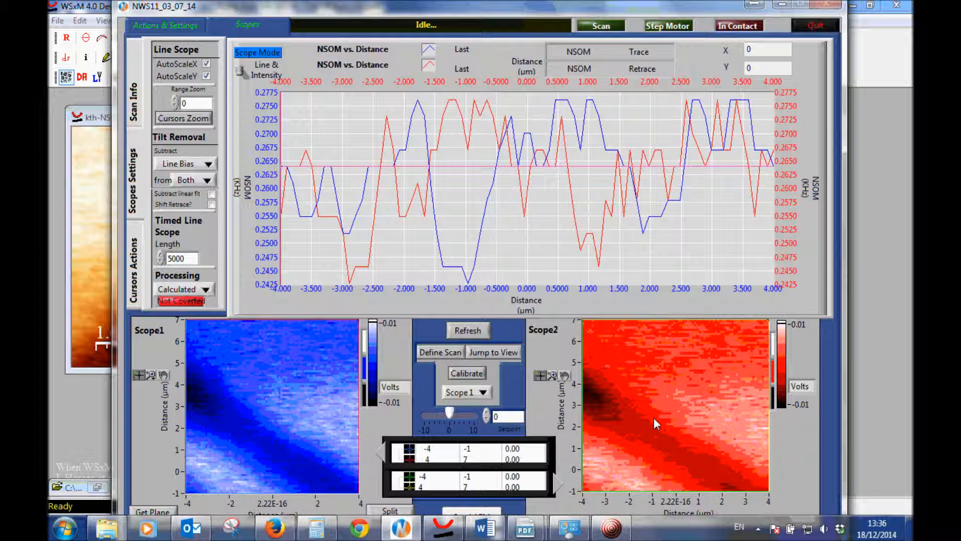
# Set the scope processing to Raw Data for comparison and return it to Calculated
pyautogui.click(204, 290)
pyautogui.click(210, 272)
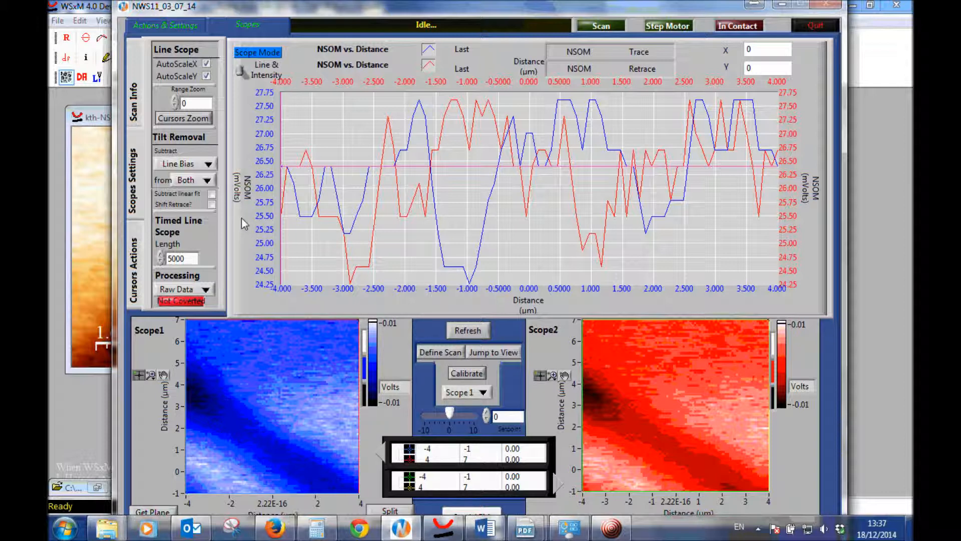
pyautogui.click(204, 290)
pyautogui.click(204, 301)
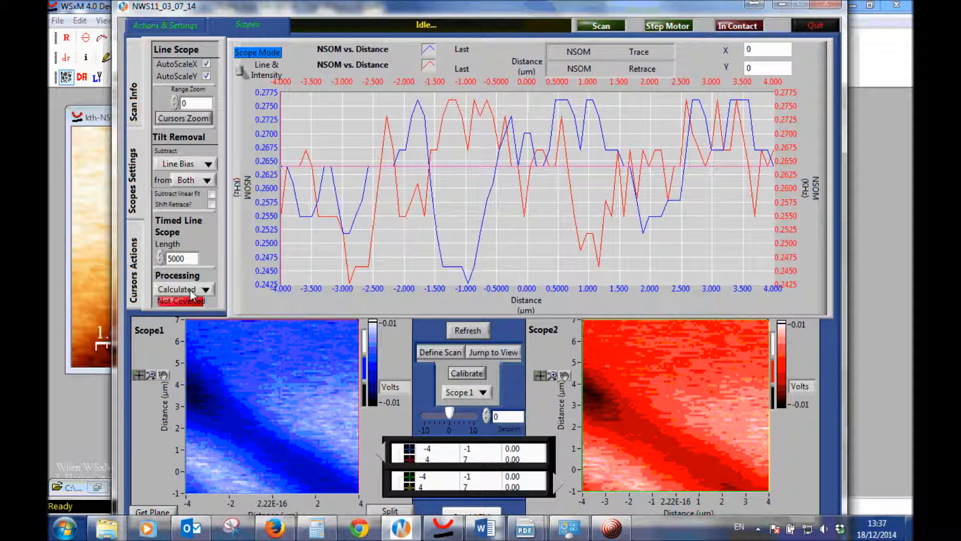
# View the units and formulas of input channels 9-16, including the NSOM channel
pyautogui.click(186, 26)
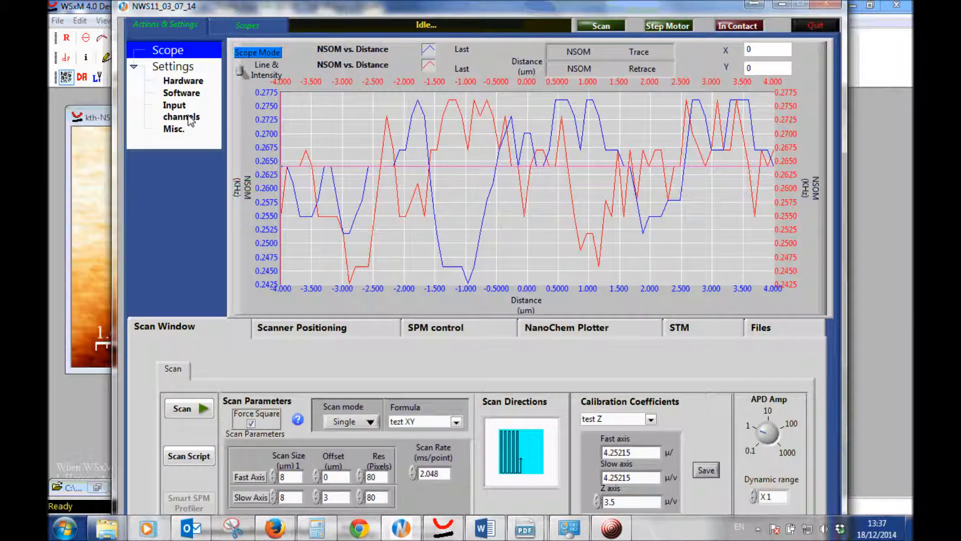
pyautogui.click(180, 117)
pyautogui.click(391, 52)
pyautogui.click(376, 68)
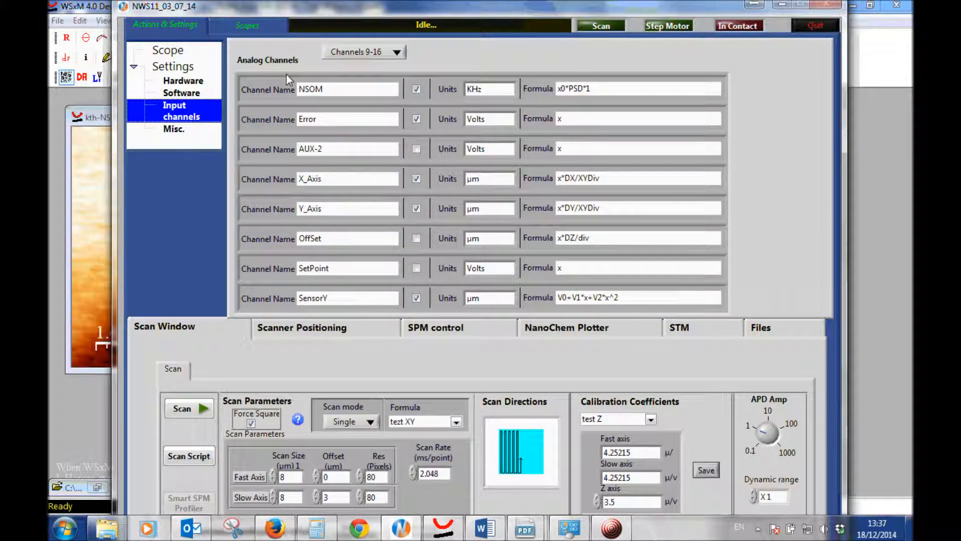
# Check the conversion indicator below the processing mode in the scope settings and return to the actions and settings view
pyautogui.click(246, 26)
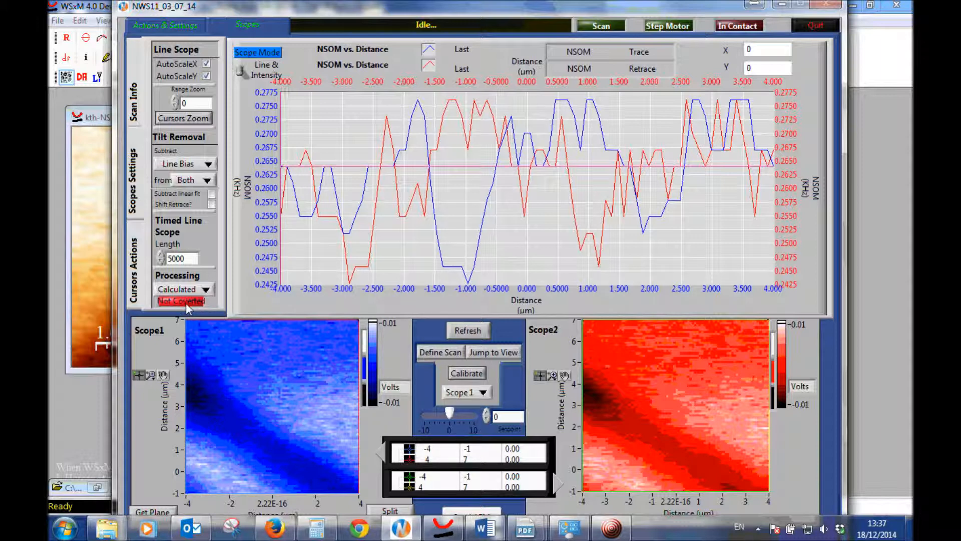
pyautogui.click(179, 302)
pyautogui.click(176, 21)
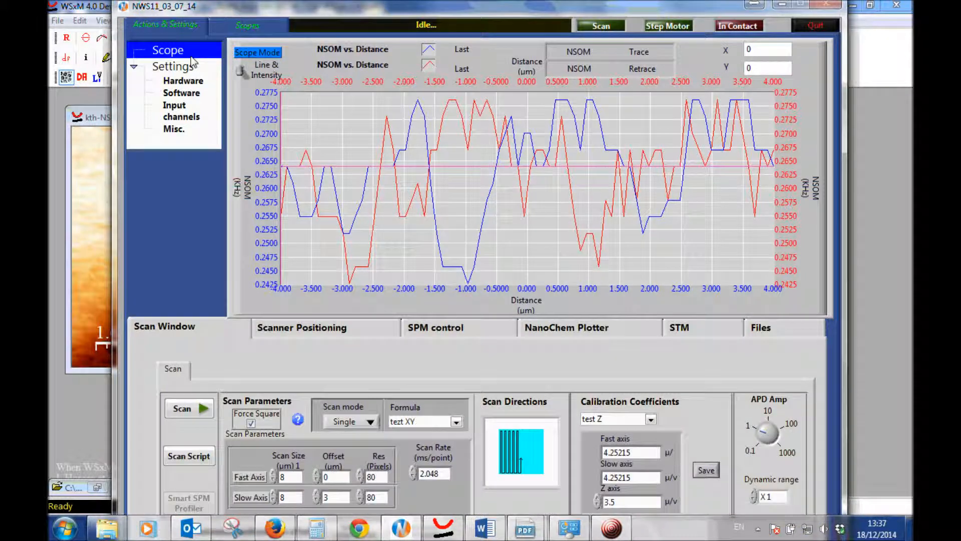
# View the ASCII spreadsheet export settings of the scan file
pyautogui.click(767, 329)
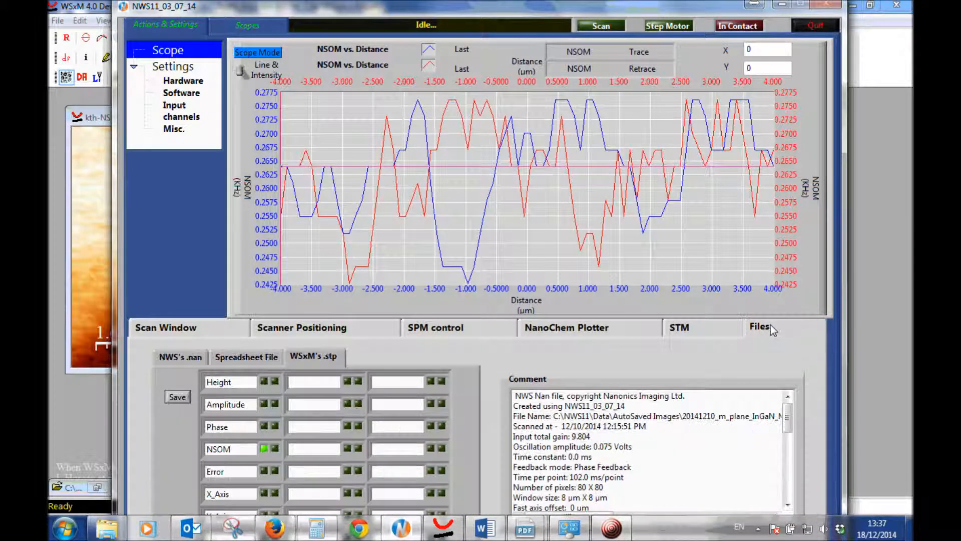
pyautogui.click(260, 356)
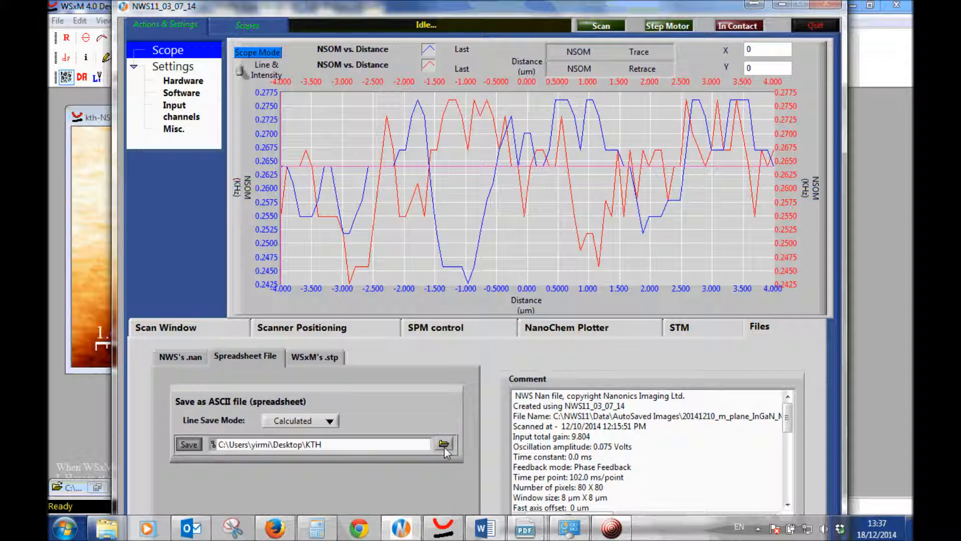
# Open the exported KTH file from the desktop in Excel, declining to change the default spreadsheet program
pyautogui.click(910, 532)
pyautogui.rightClick(378, 250)
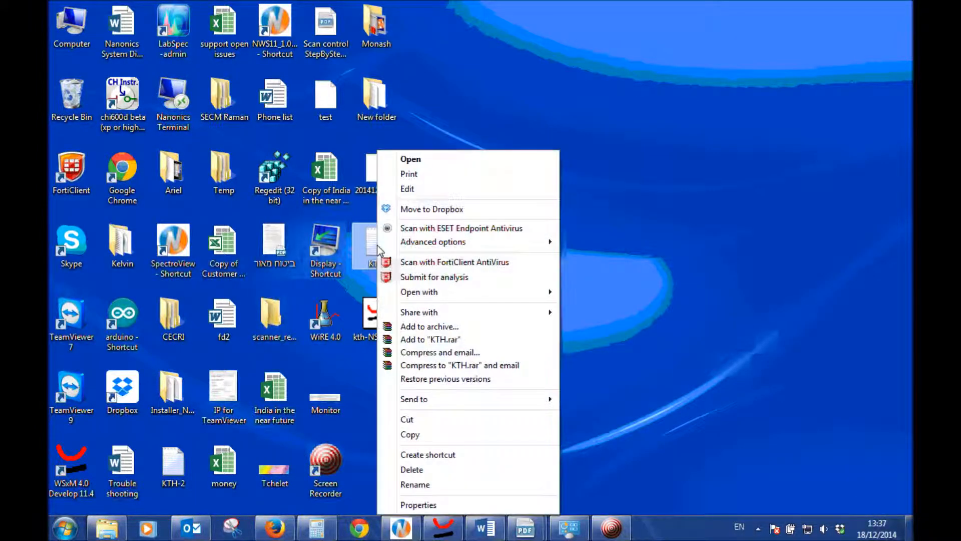
pyautogui.moveTo(491, 295)
pyautogui.click(608, 293)
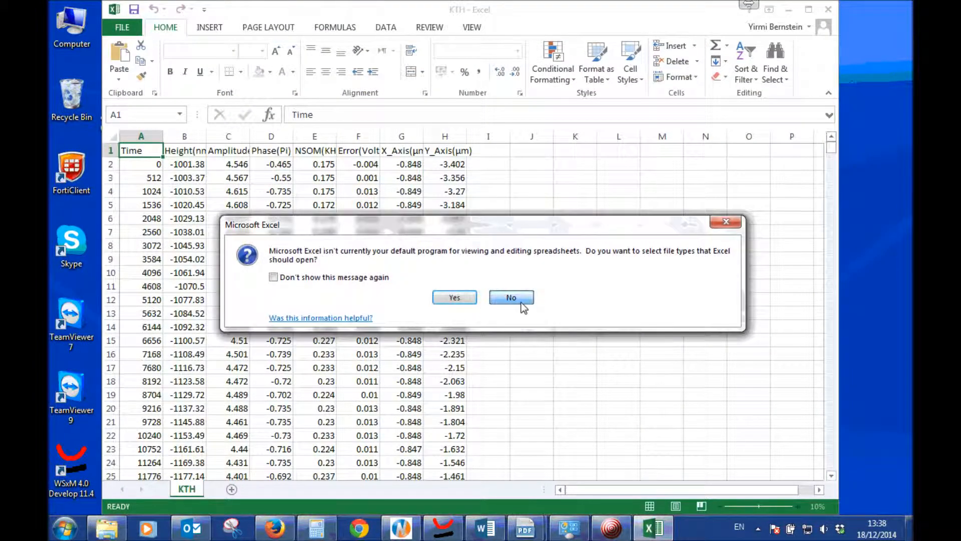
pyautogui.click(519, 298)
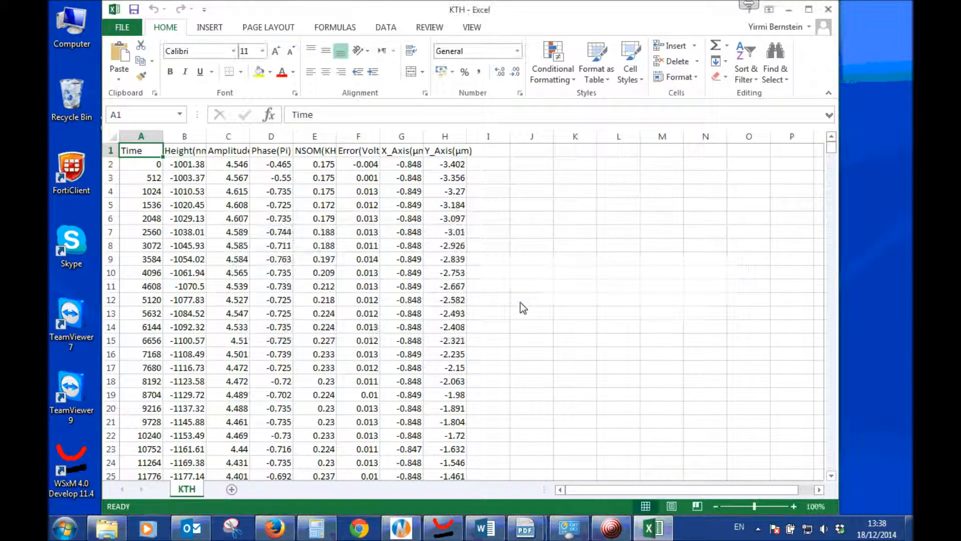
# Examine the values in the NSOM column of the KTH sheet
pyautogui.click(327, 167)
pyautogui.scroll(-10, 333, 194)
pyautogui.click(325, 205)
pyautogui.hotkey('ctrl', 'space')
pyautogui.scroll(10, 330, 235)
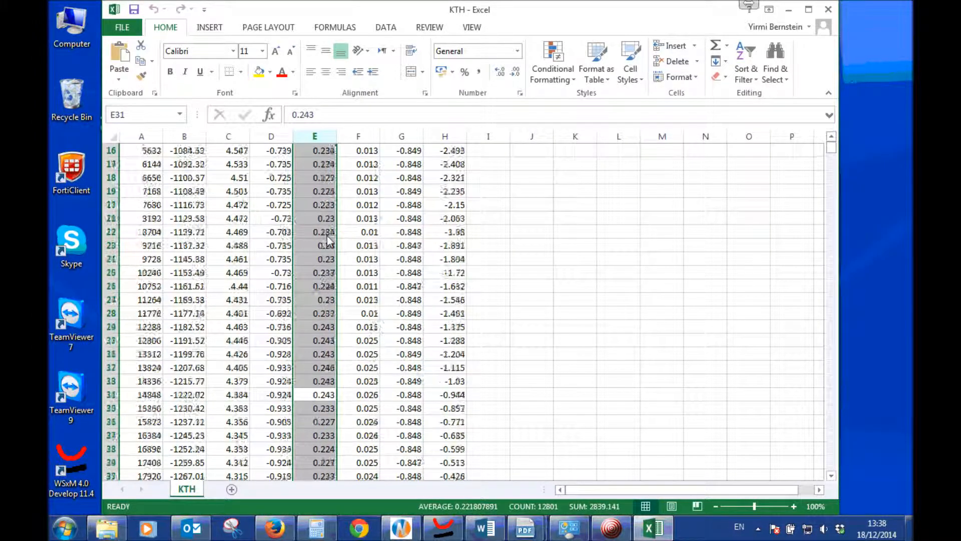
pyautogui.click(326, 164)
pyautogui.scroll(-15, 328, 250)
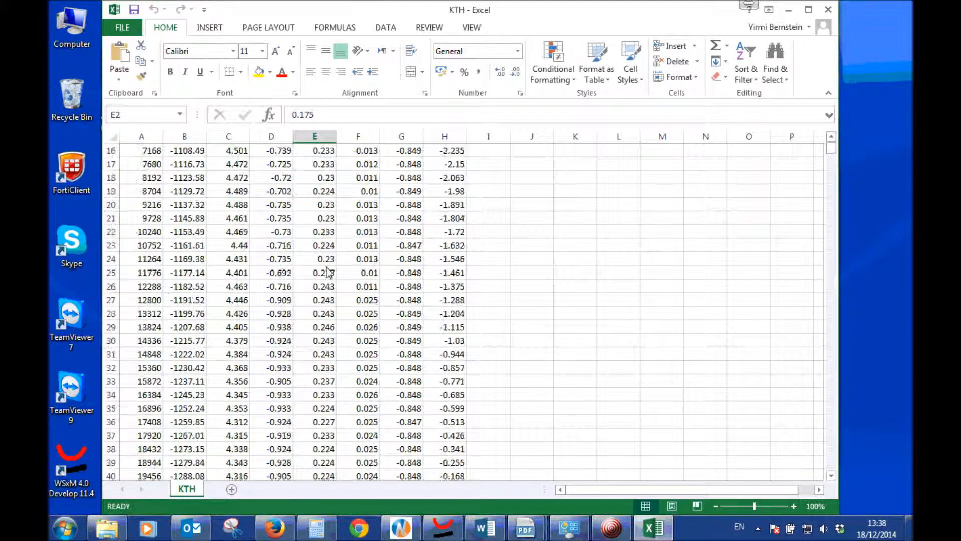
pyautogui.scroll(-18, 328, 273)
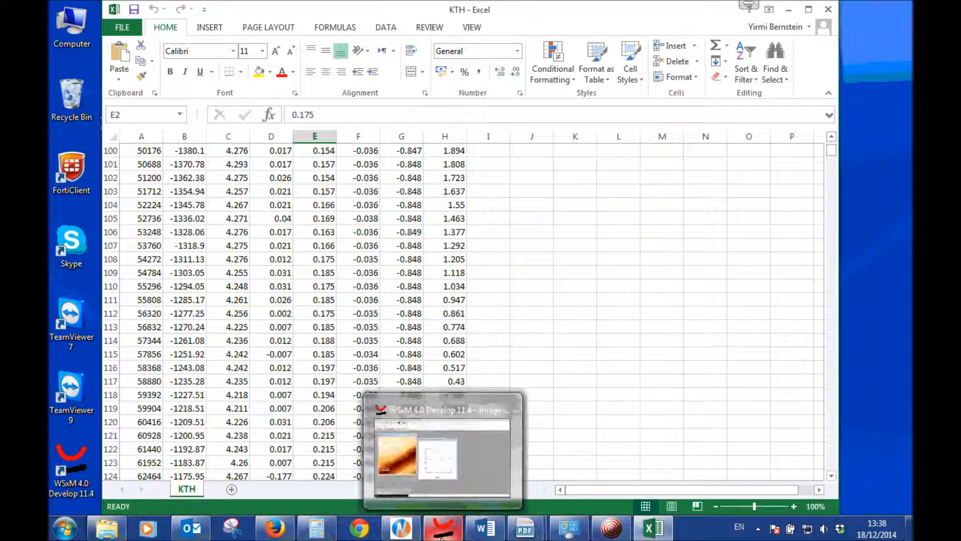
# Switch to WSxM and close the NSOM image's profile without saving it
pyautogui.click(441, 534)
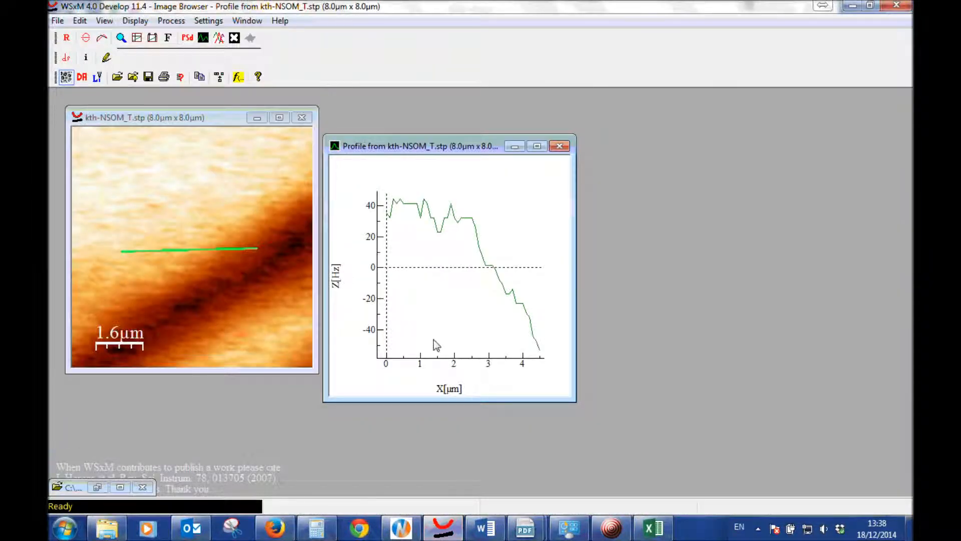
pyautogui.click(560, 146)
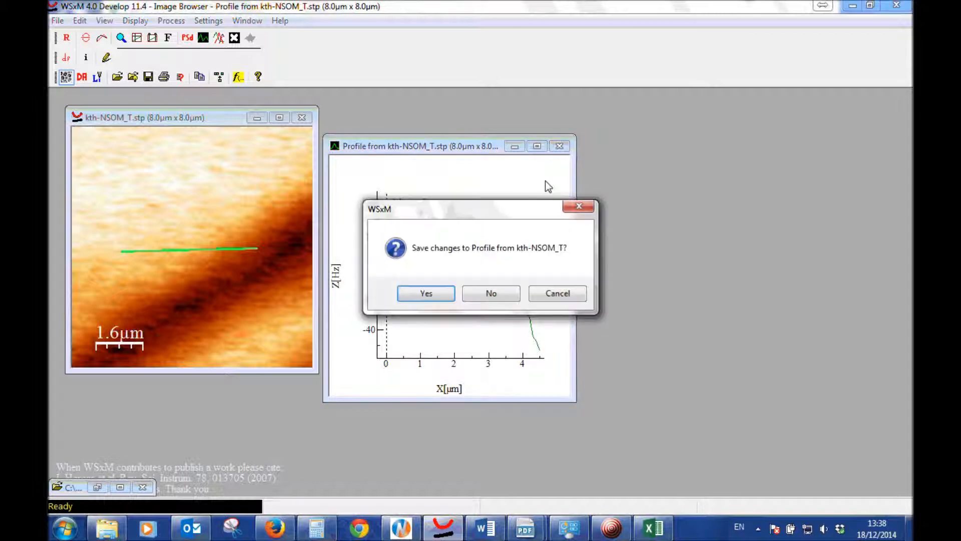
pyautogui.click(500, 295)
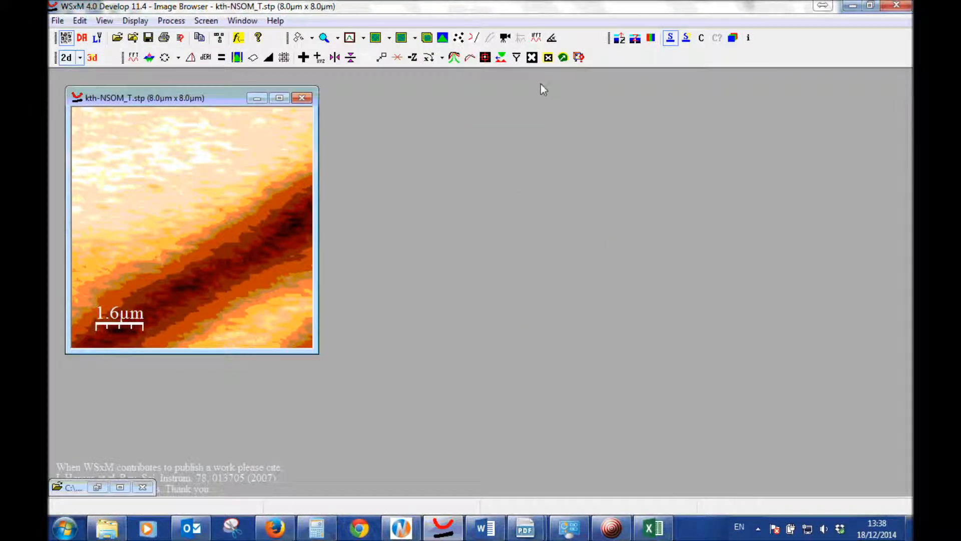
# Recalibrate the Z axis of the NSOM image with an offset of 0.080873 kHz
pyautogui.click(531, 57)
pyautogui.click(356, 144)
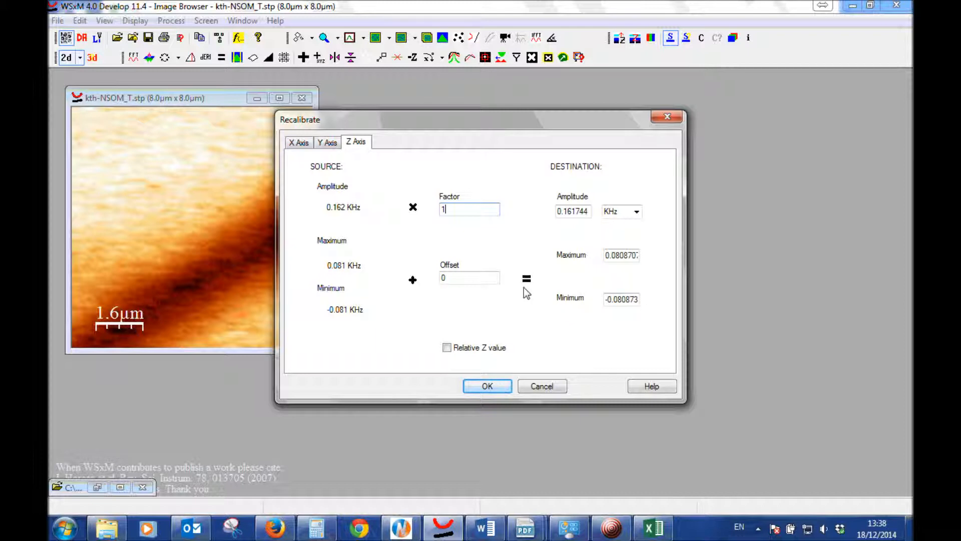
pyautogui.doubleClick(443, 279)
pyautogui.write('0.080873')
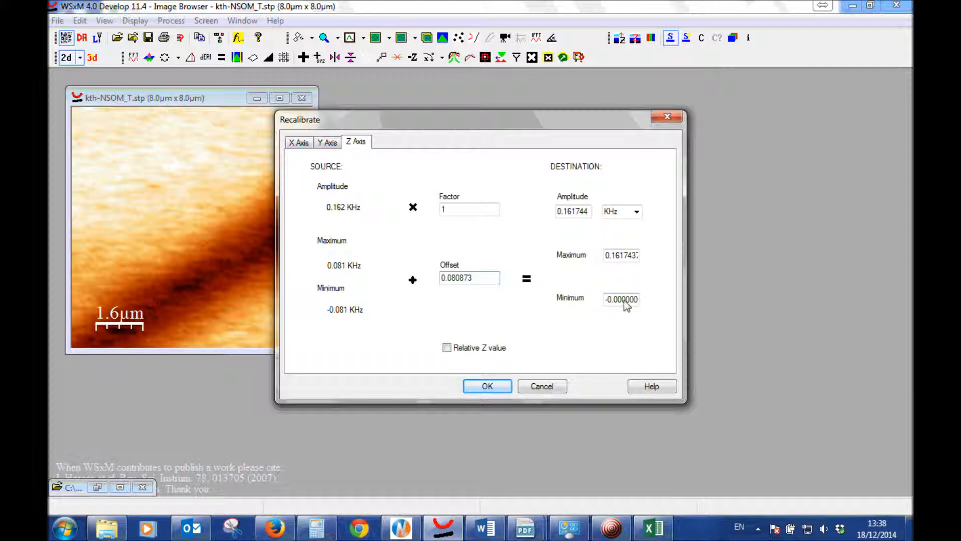
pyautogui.click(502, 387)
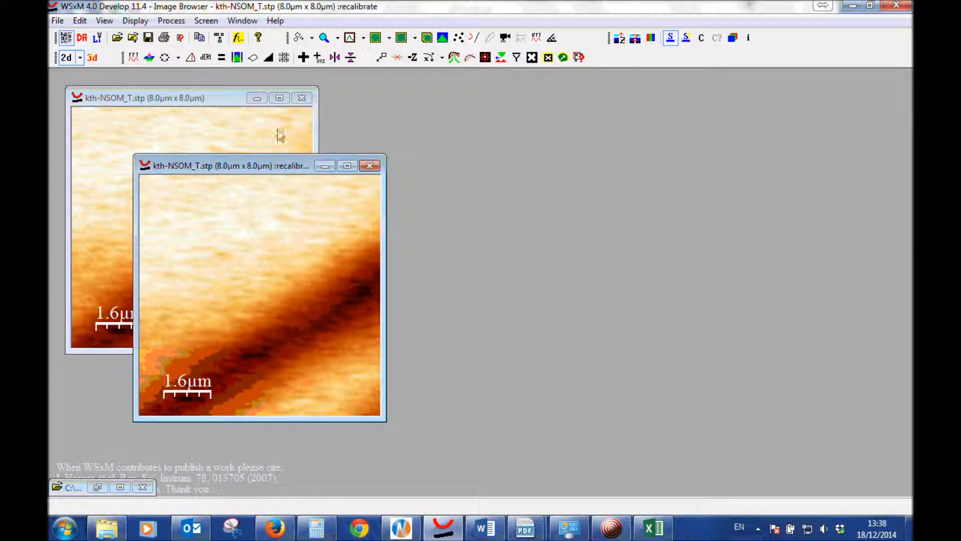
# Minimize the original image, take a horizontal profile about 5.3 µm long across the recalibrated image and place the plot beside it
pyautogui.click(256, 98)
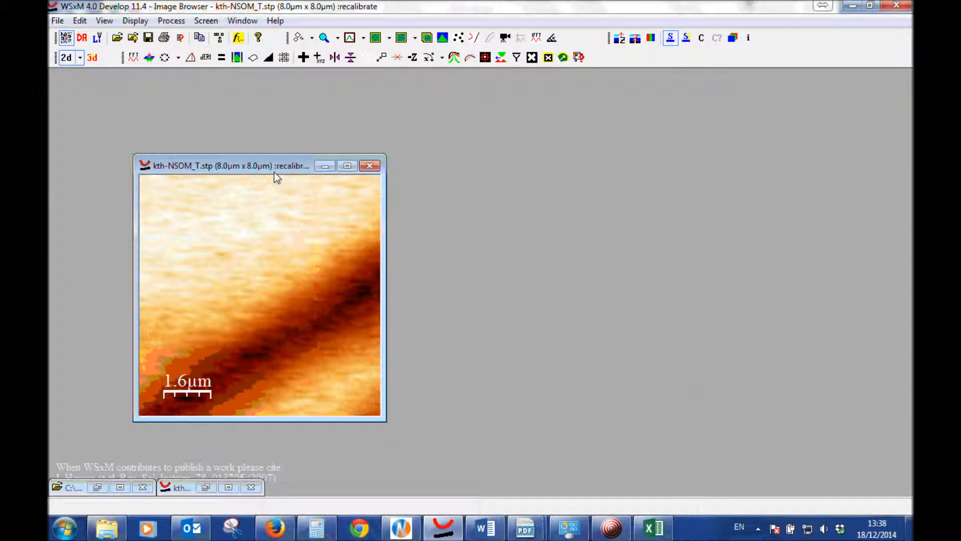
pyautogui.click(350, 38)
pyautogui.moveTo(178, 302); pyautogui.dragTo(337, 302)
pyautogui.click(393, 307)
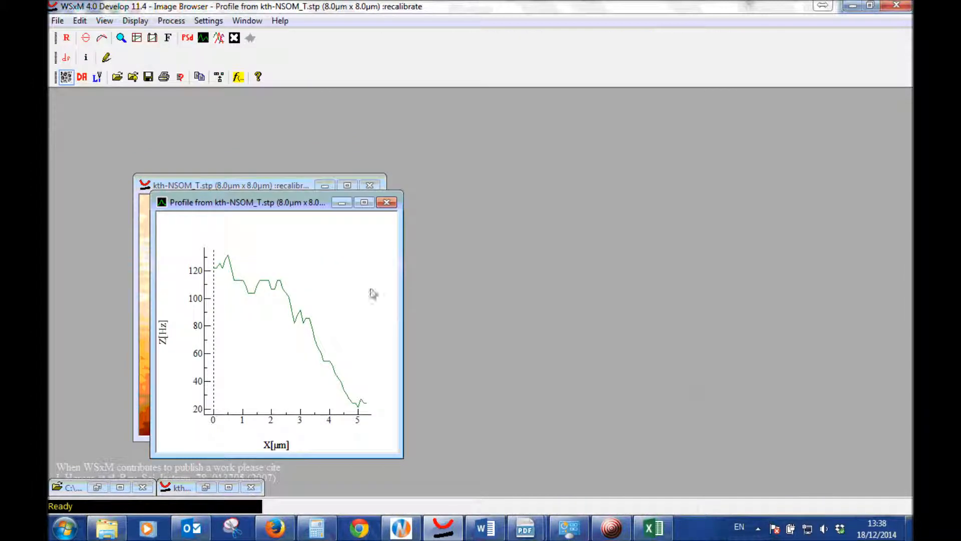
pyautogui.moveTo(328, 214); pyautogui.dragTo(531, 195)
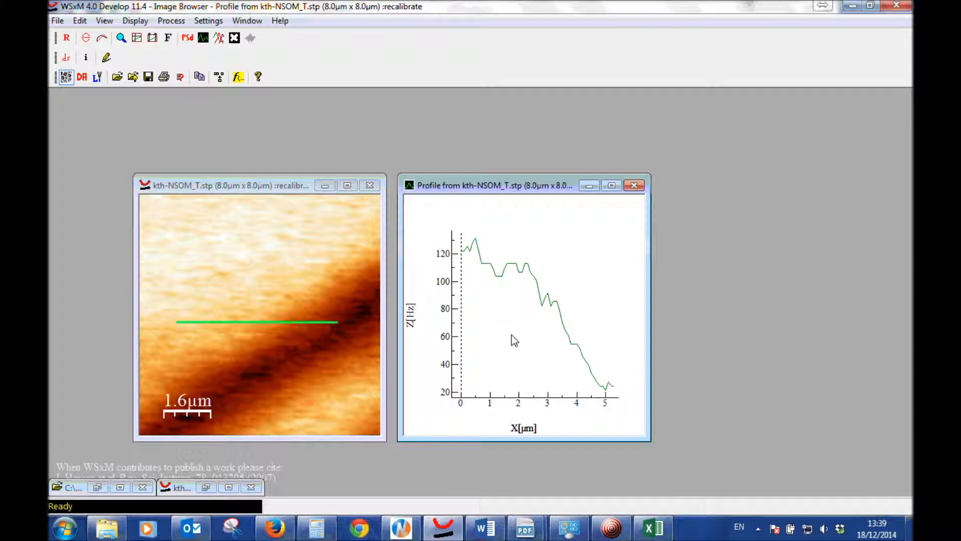
# Compare the NSOM column of the KTH sheet in Excel with the recalibrated profile in WSxM
pyautogui.click(648, 536)
pyautogui.scroll(20, 366, 212)
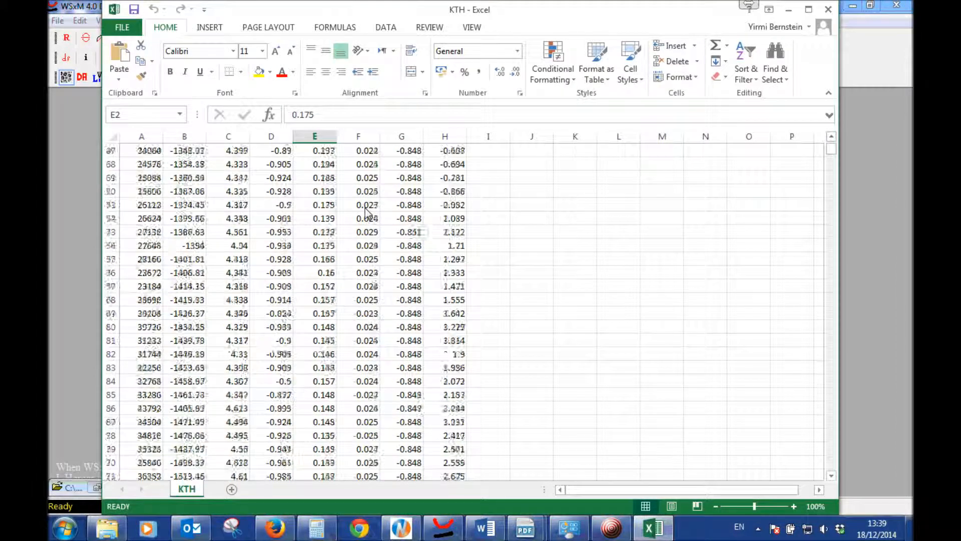
pyautogui.scroll(12, 366, 213)
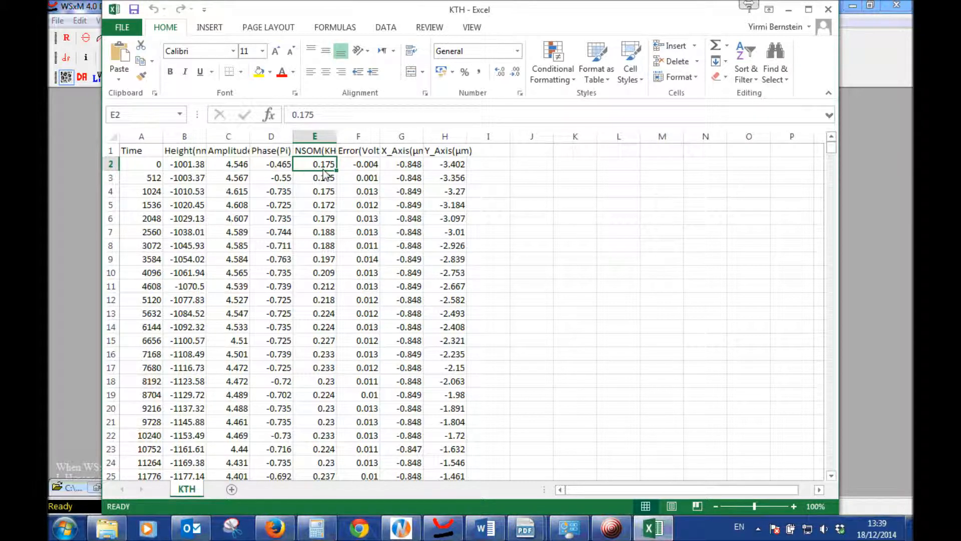
pyautogui.click(443, 528)
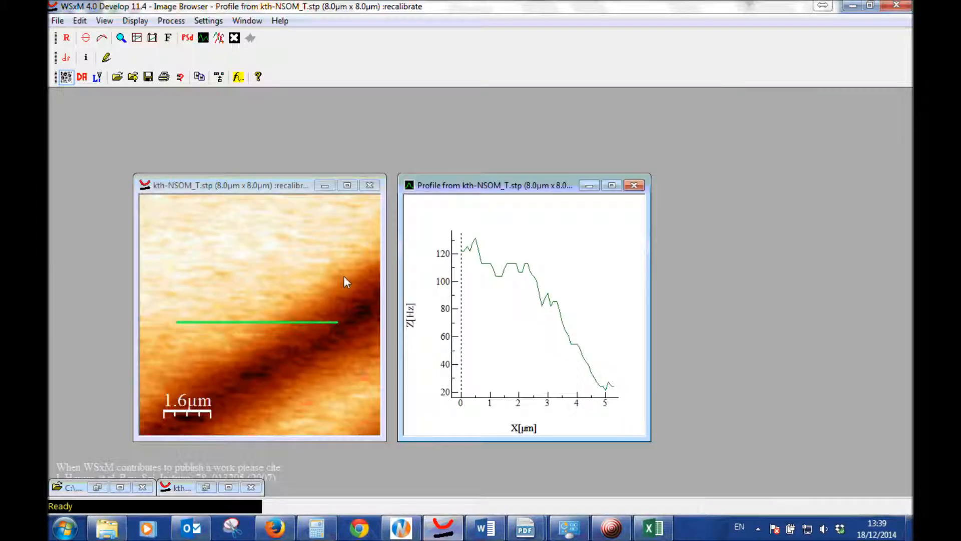
# Open the Z-axis recalibration settings for the recalibrated image
pyautogui.click(279, 185)
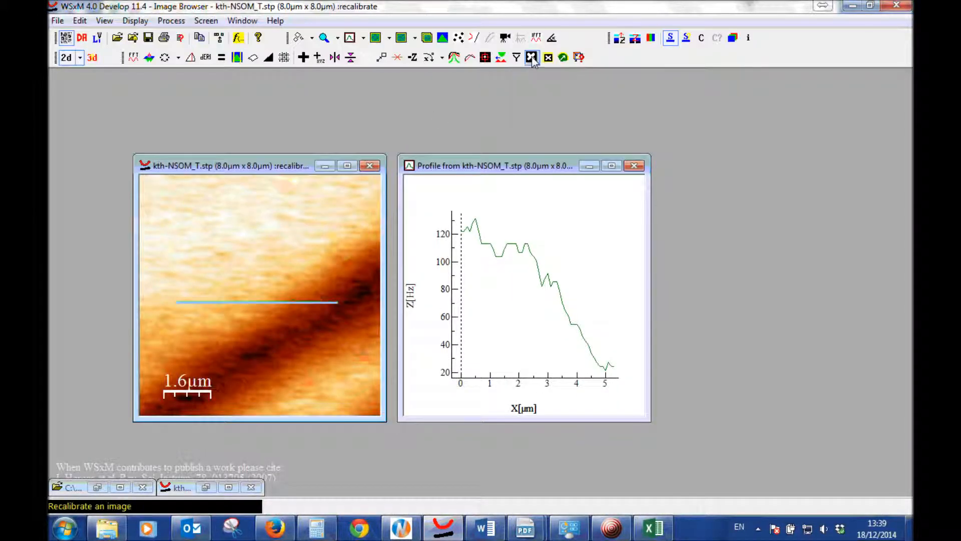
pyautogui.click(531, 57)
pyautogui.click(356, 141)
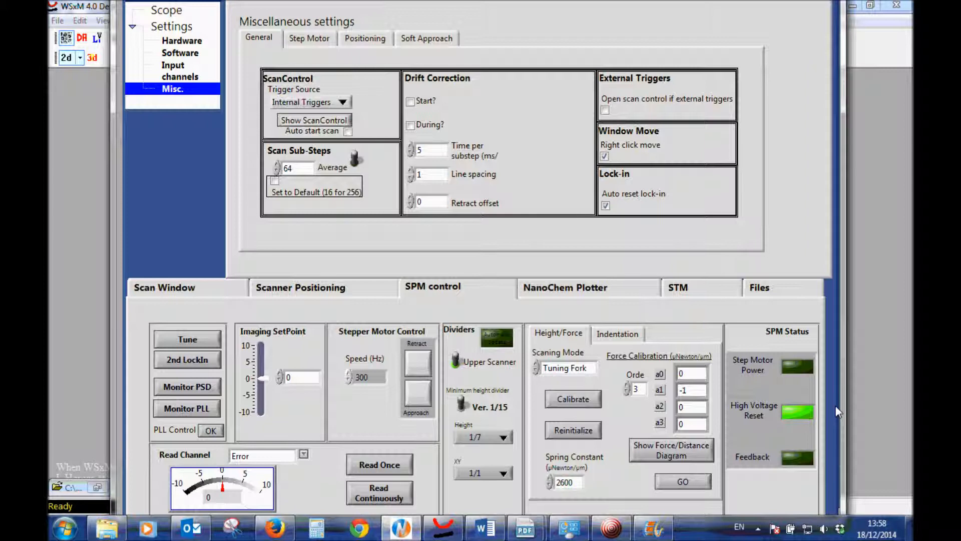
# Set the SPM read channel to NSOM in the NWS11 program, start reading it continuously and stop the reading
pyautogui.click(304, 456)
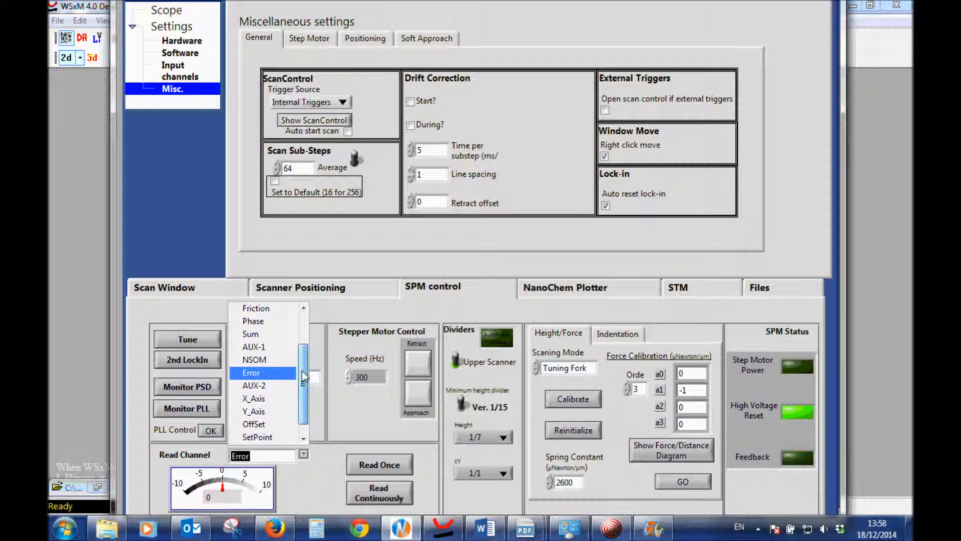
pyautogui.moveTo(303, 376); pyautogui.dragTo(305, 344)
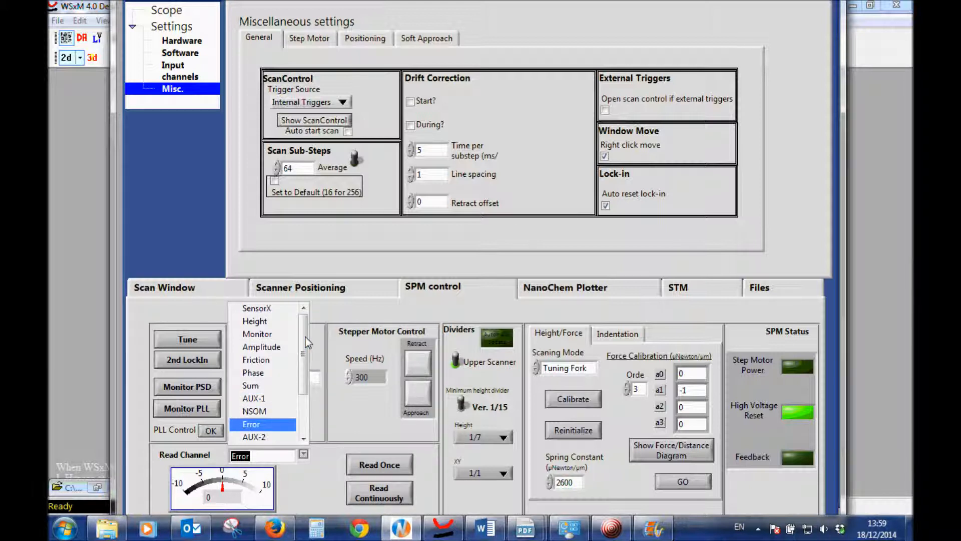
pyautogui.click(273, 411)
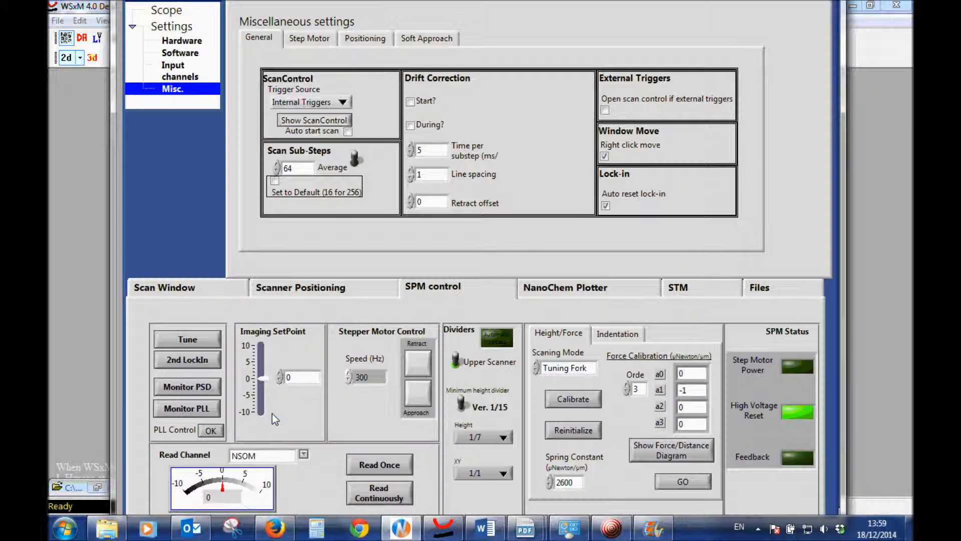
pyautogui.click(367, 499)
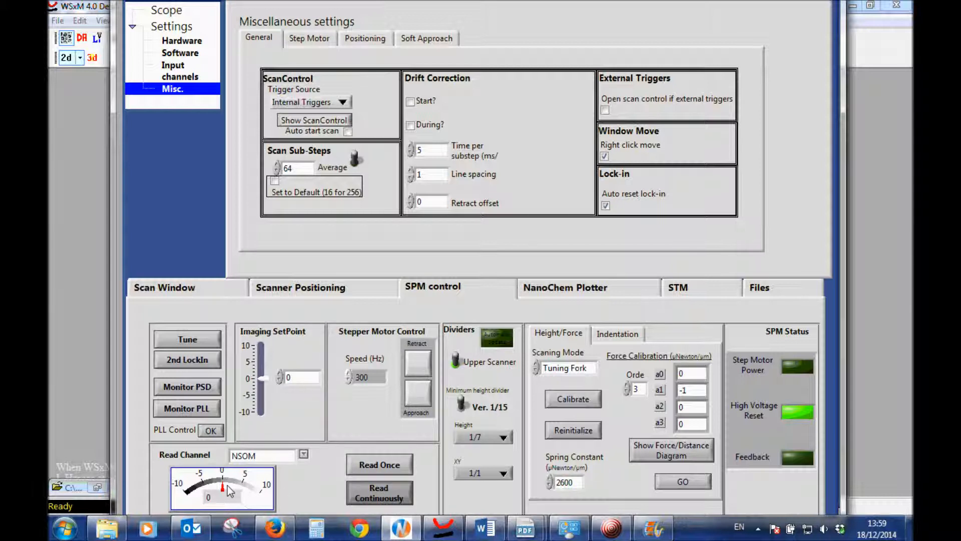
pyautogui.click(381, 493)
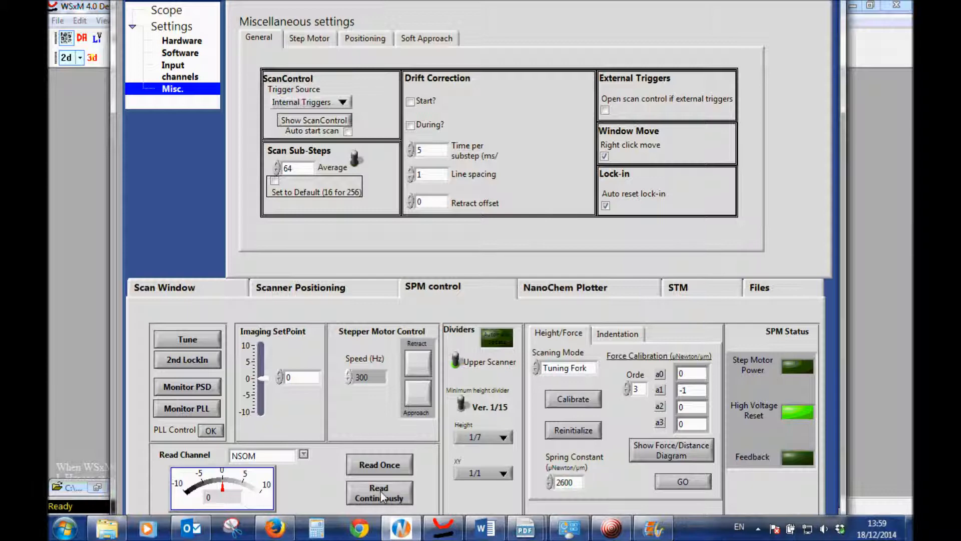
# Switch back to WSxM and reopen the recalibrated image's Z-axis recalibration
pyautogui.click(401, 529)
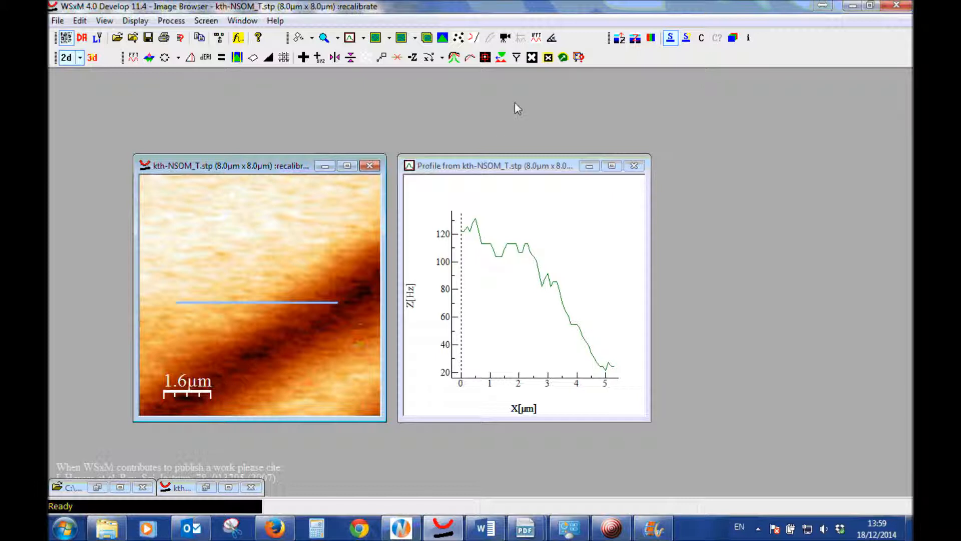
pyautogui.click(532, 57)
pyautogui.click(355, 143)
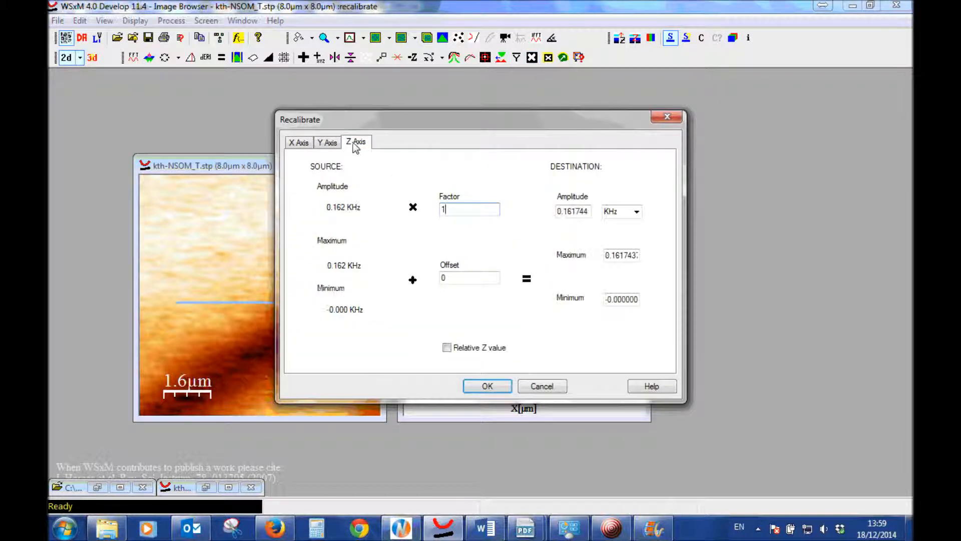